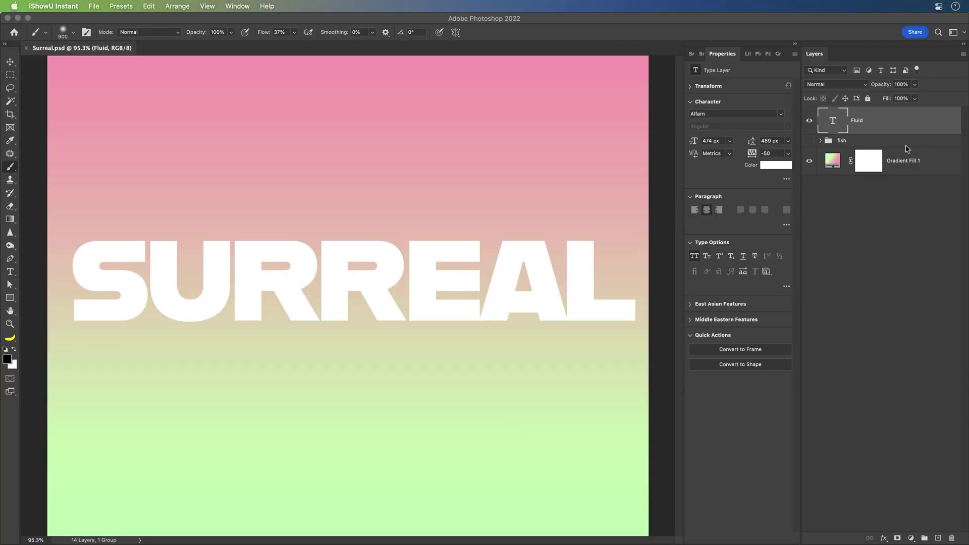
- Select the Fluid text layer in the Layers panel
click(916, 130)
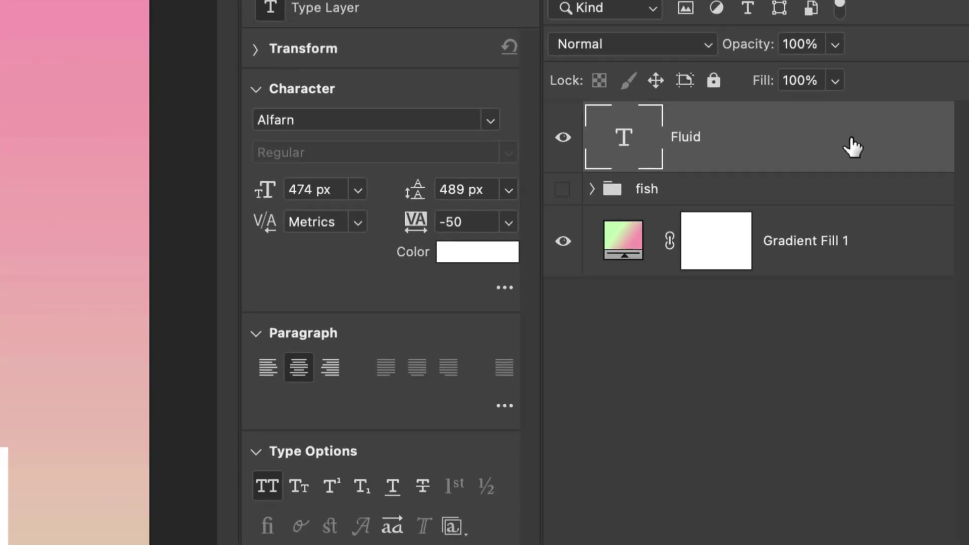
- Add the default white-to-black Gradient Overlay at 90° to the Fluid layer
double_click(853, 147)
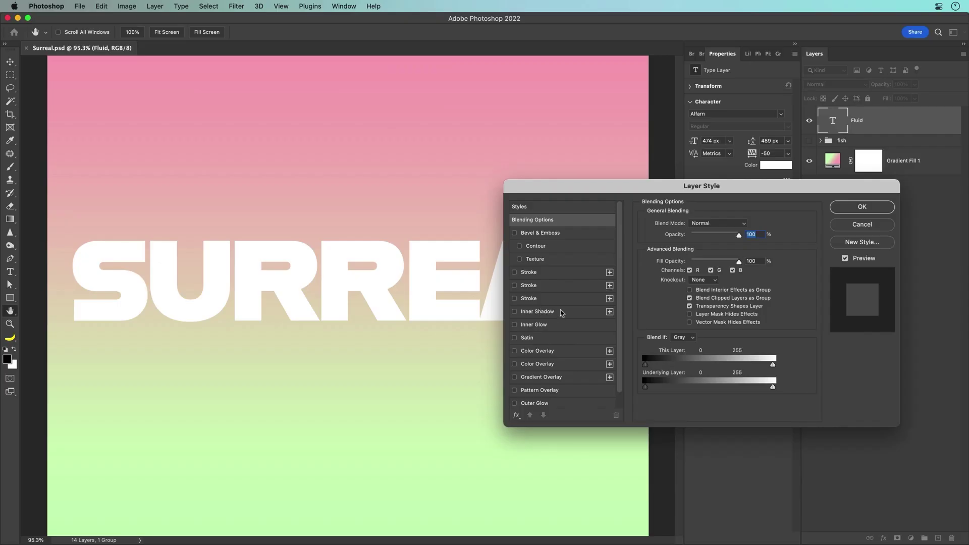
click(514, 378)
click(539, 383)
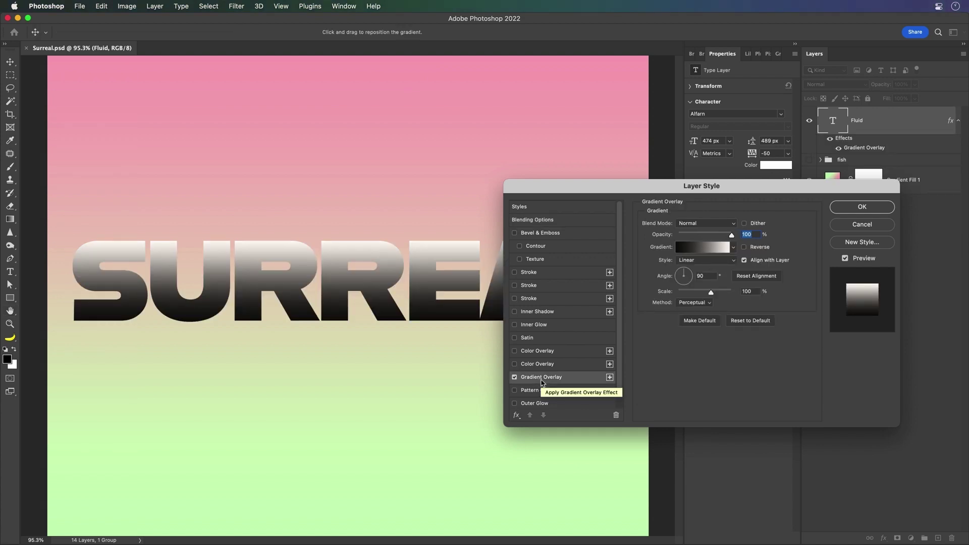
click(863, 207)
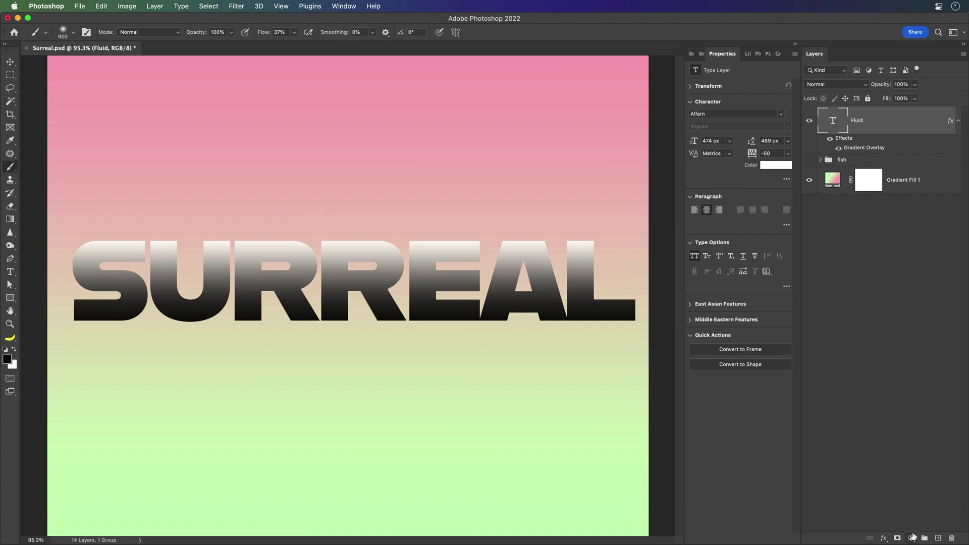
- Add a Gradient Map adjustment layer and scroll through its preset list
click(913, 537)
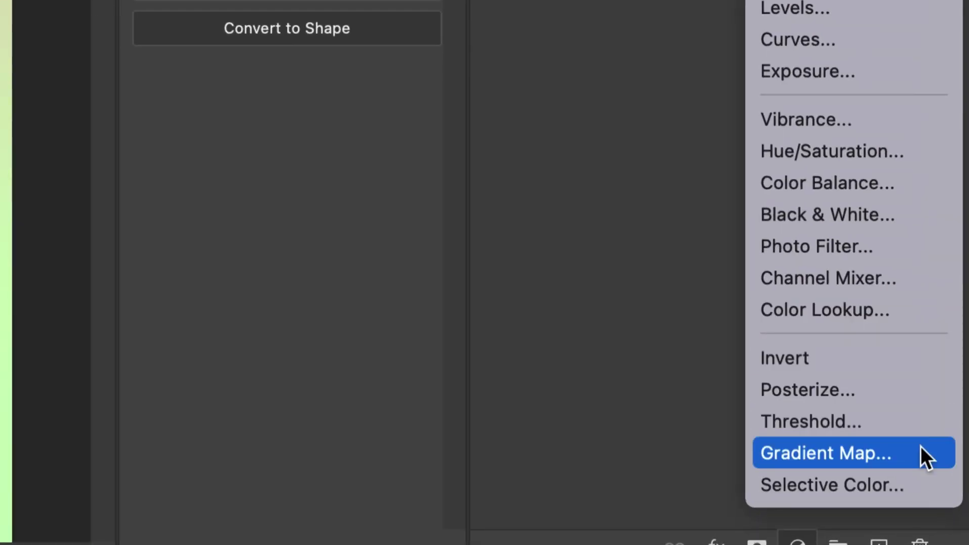
click(921, 446)
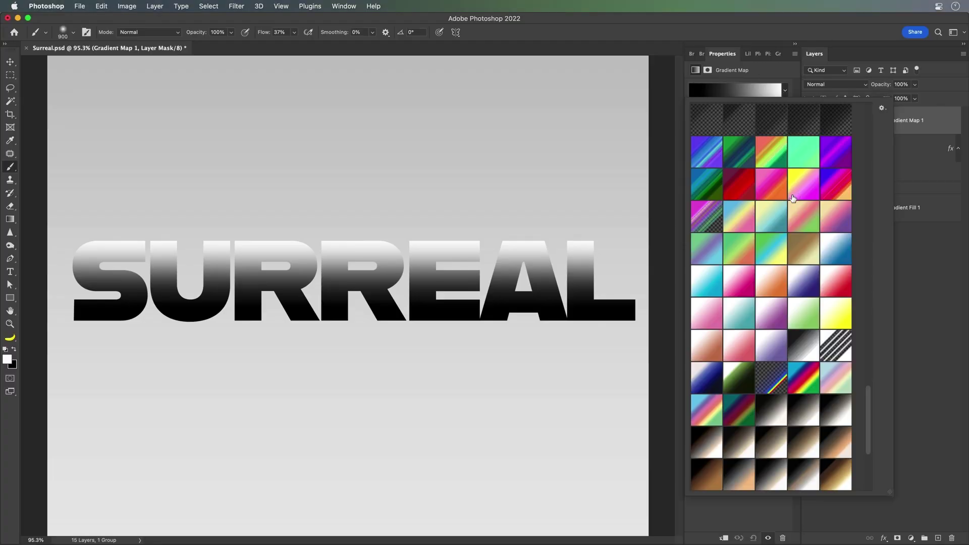
scroll(791, 197, down, 10)
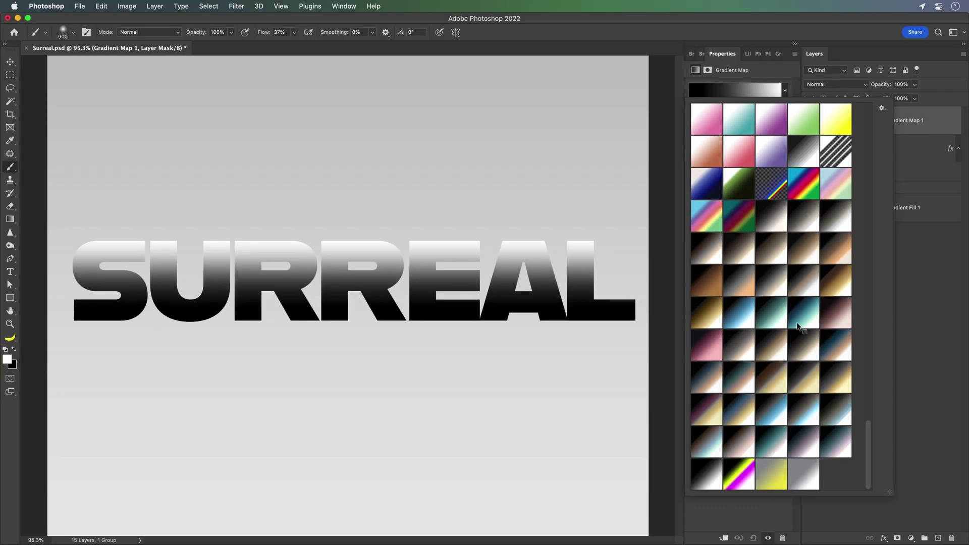
scroll(798, 323, up, 8)
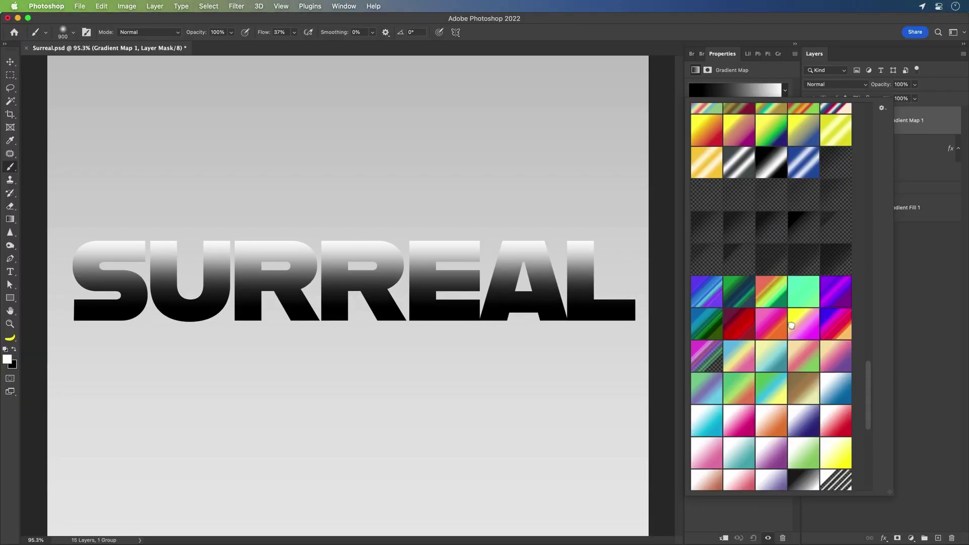
- Preview several gradient presets, including teal-green, purple-red and green-cyan-yellow
click(791, 325)
click(765, 325)
click(742, 323)
click(751, 290)
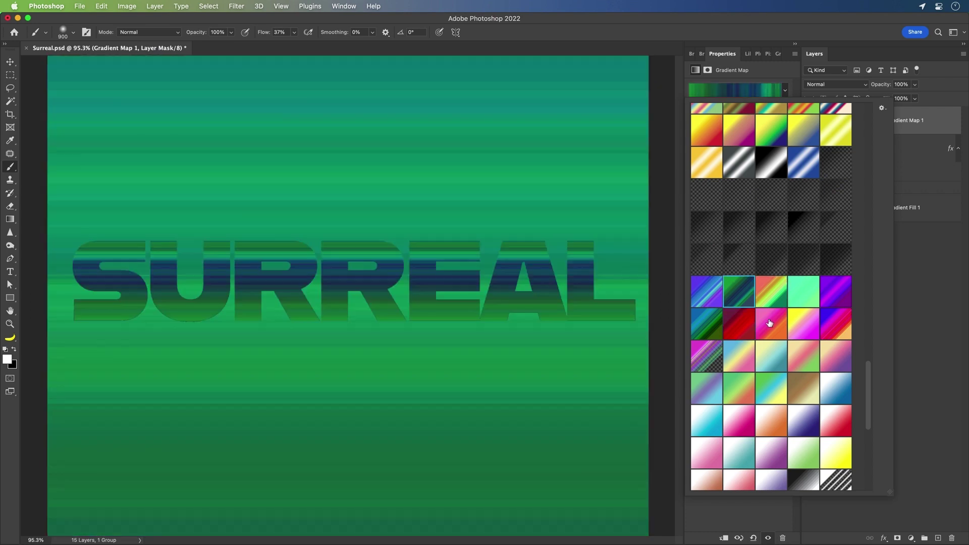
click(770, 323)
click(782, 293)
click(803, 318)
click(836, 323)
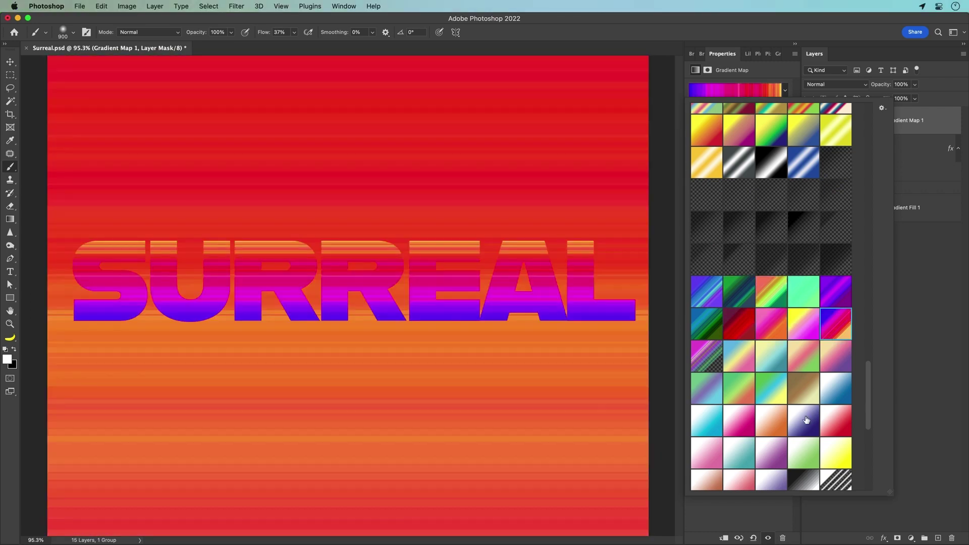
click(776, 391)
- Settle on the rainbow gradient preset for Gradient Map 1
scroll(762, 384, down, 5)
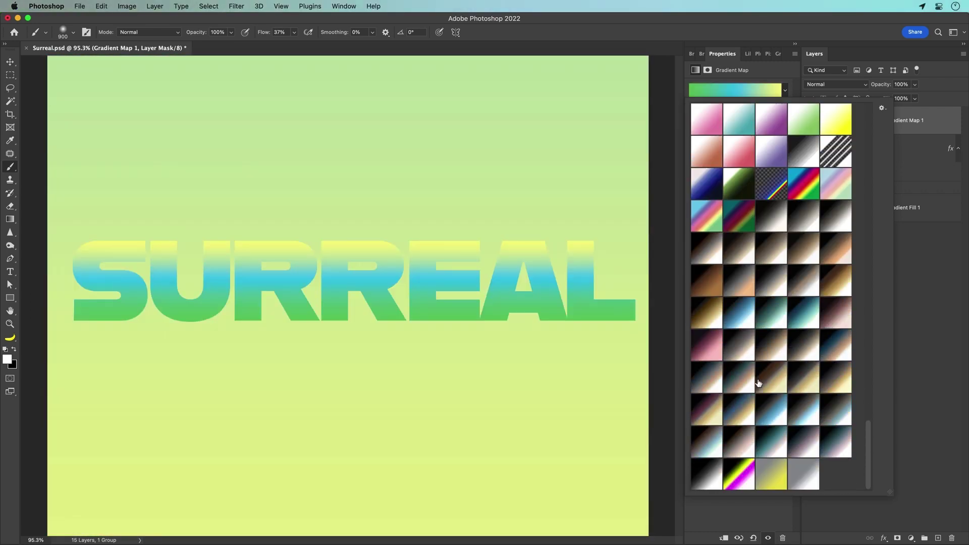
scroll(762, 394, up, 10)
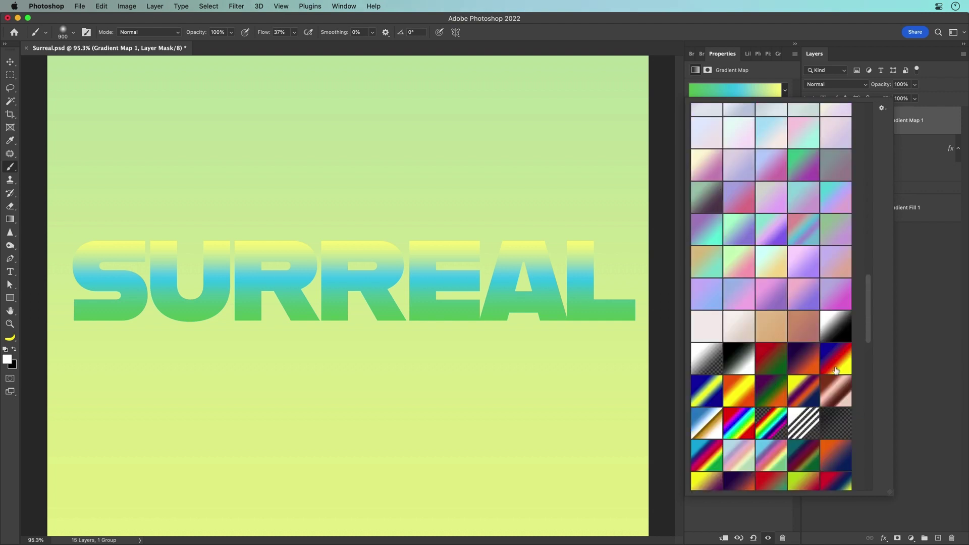
click(783, 428)
click(734, 426)
click(707, 461)
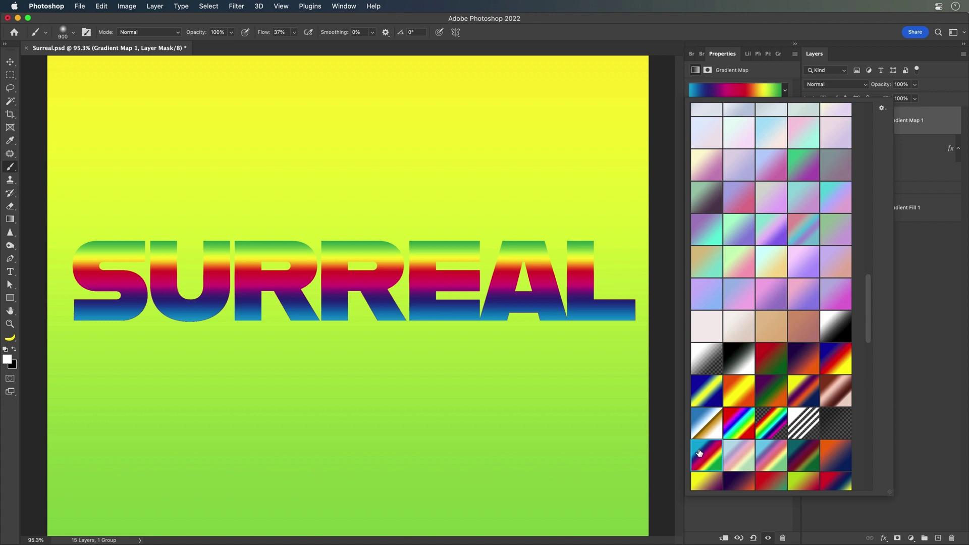
double_click(704, 449)
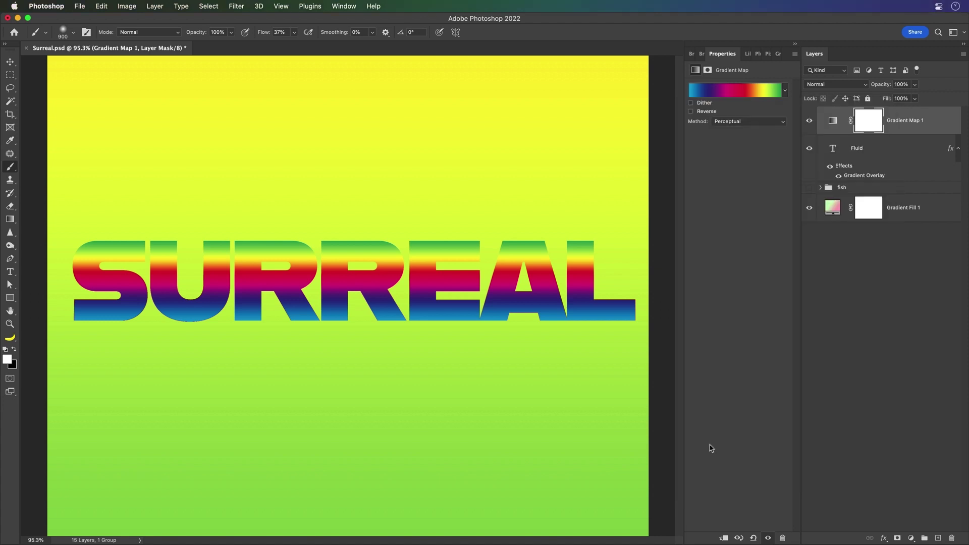
click(808, 122)
click(809, 122)
click(808, 122)
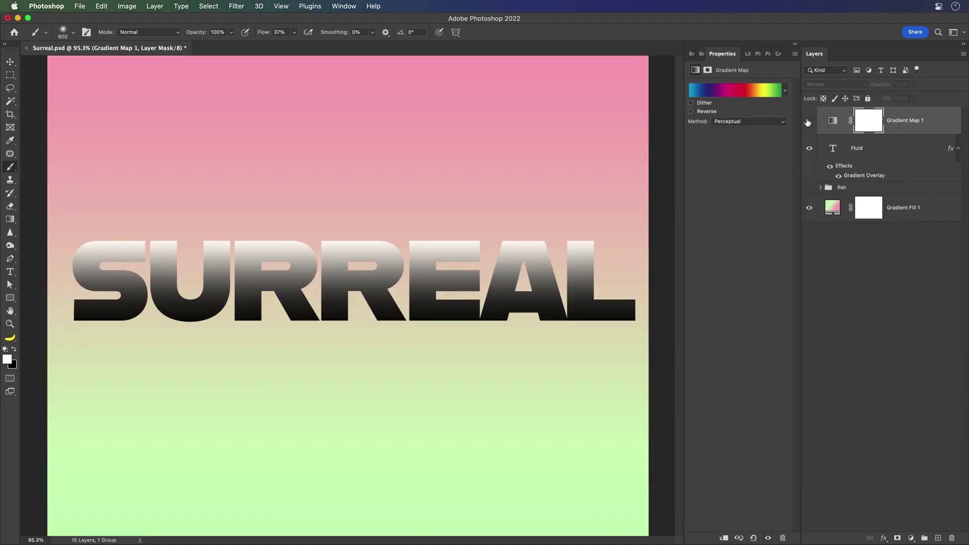
click(808, 122)
click(808, 122)
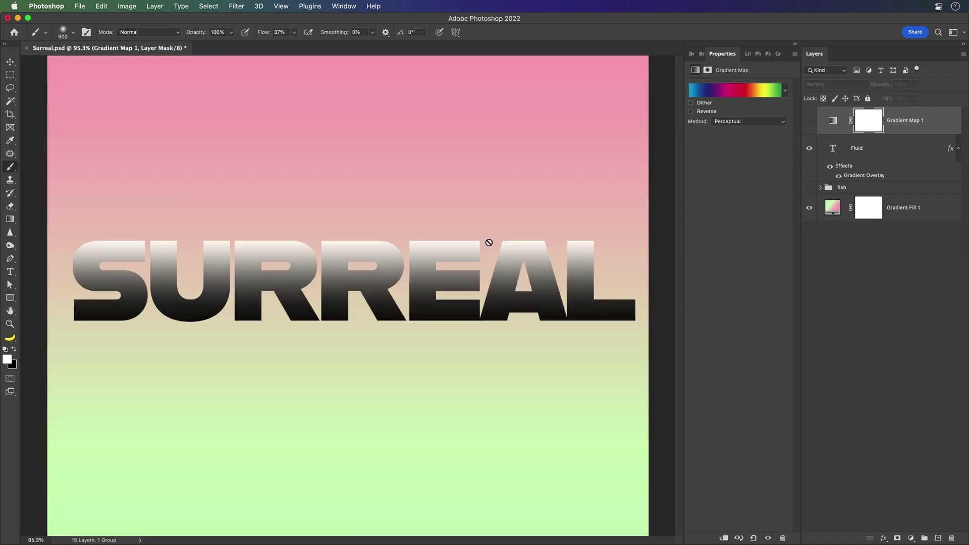
click(809, 121)
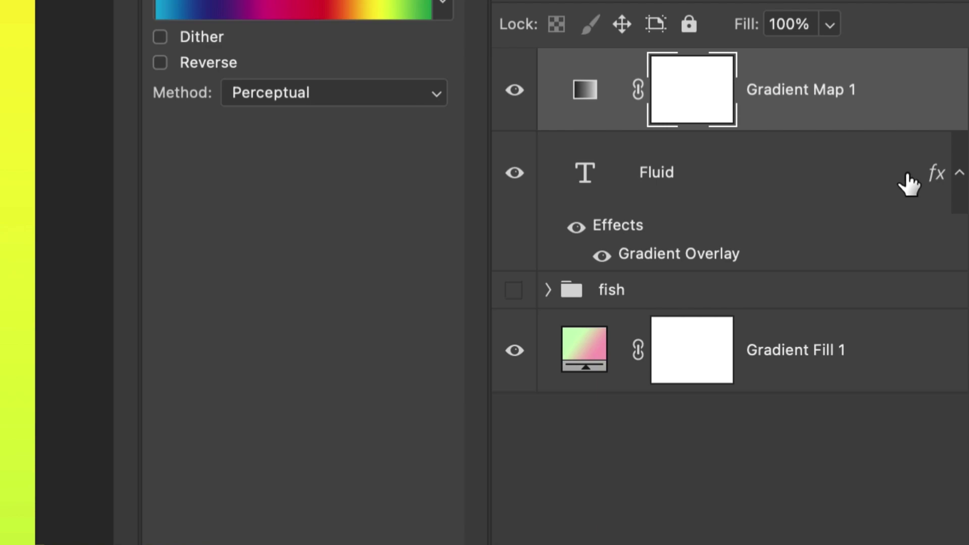
- Enable Bevel & Emboss on the Fluid layer with a 40 px size
double_click(909, 176)
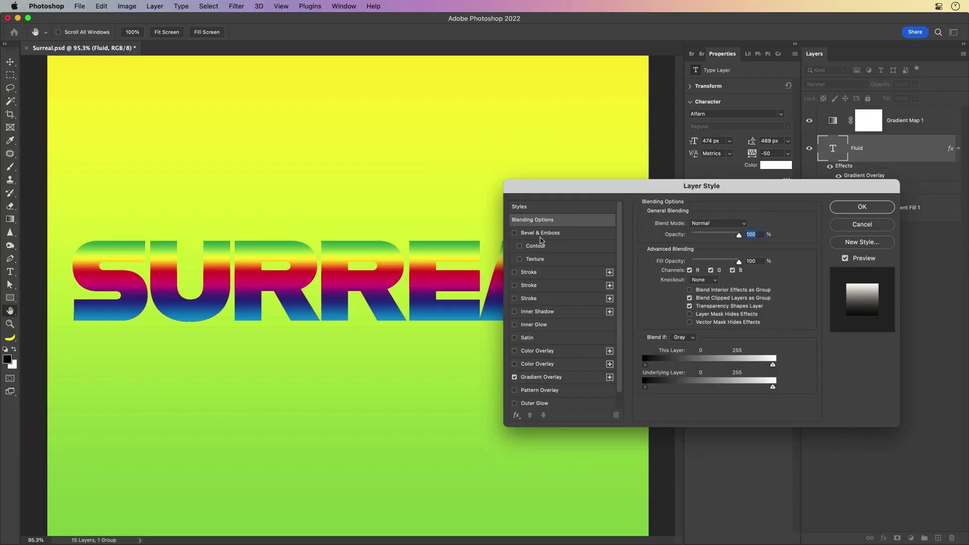
click(539, 236)
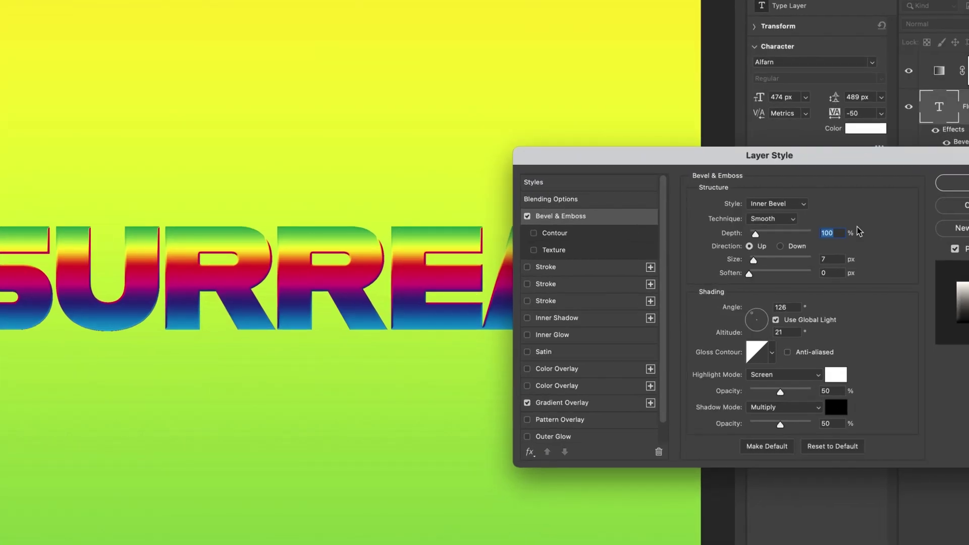
drag(754, 259, 762, 260)
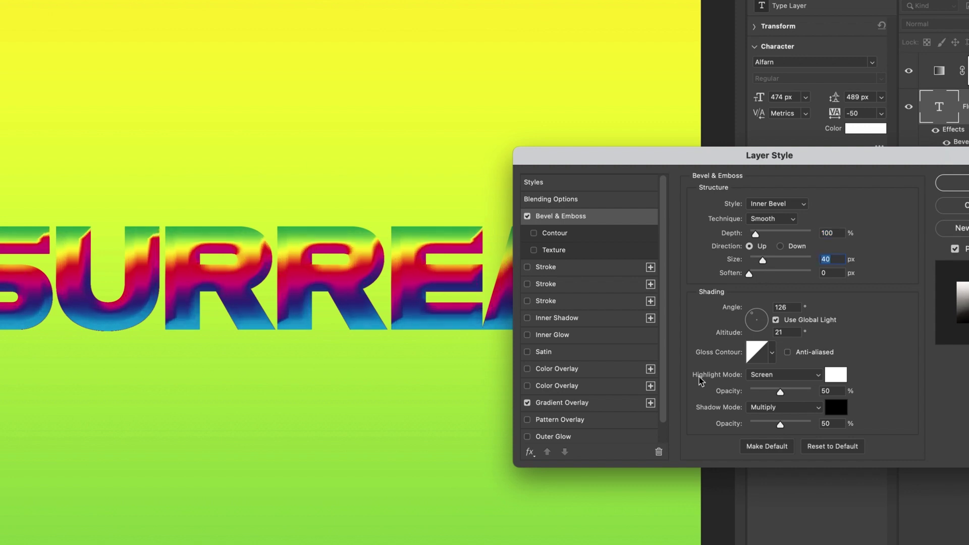
- Give the bevel a ringed Gloss Contour and set lighting to 145° angle, 32° altitude
click(773, 353)
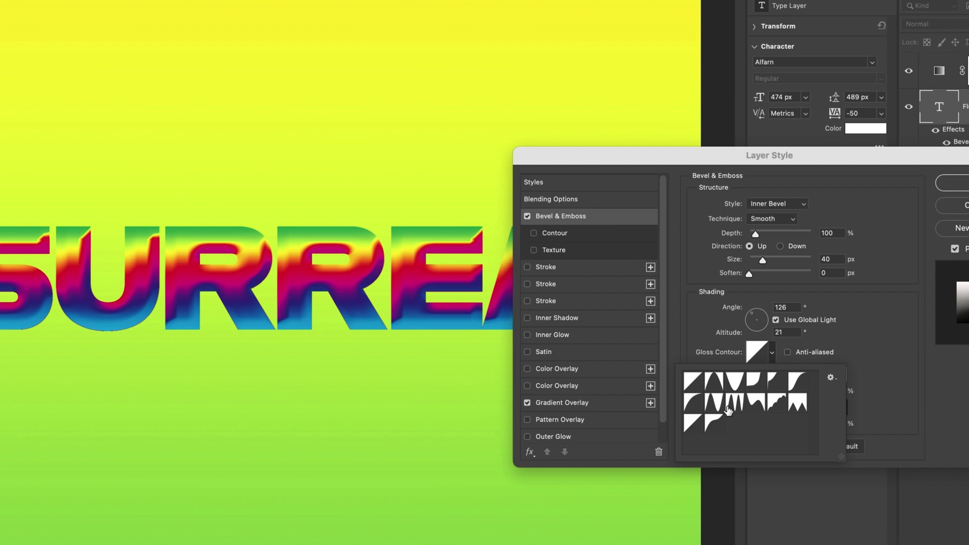
click(713, 403)
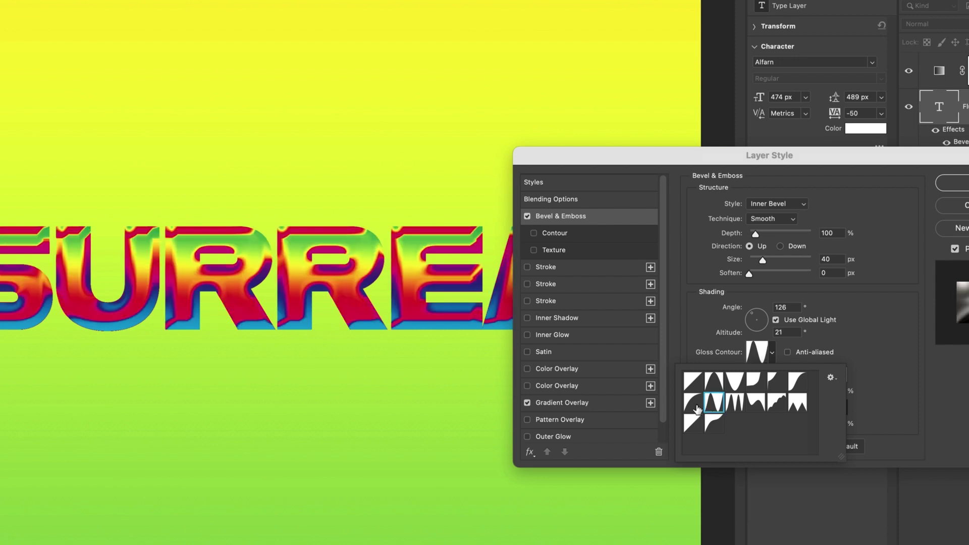
click(694, 404)
click(713, 404)
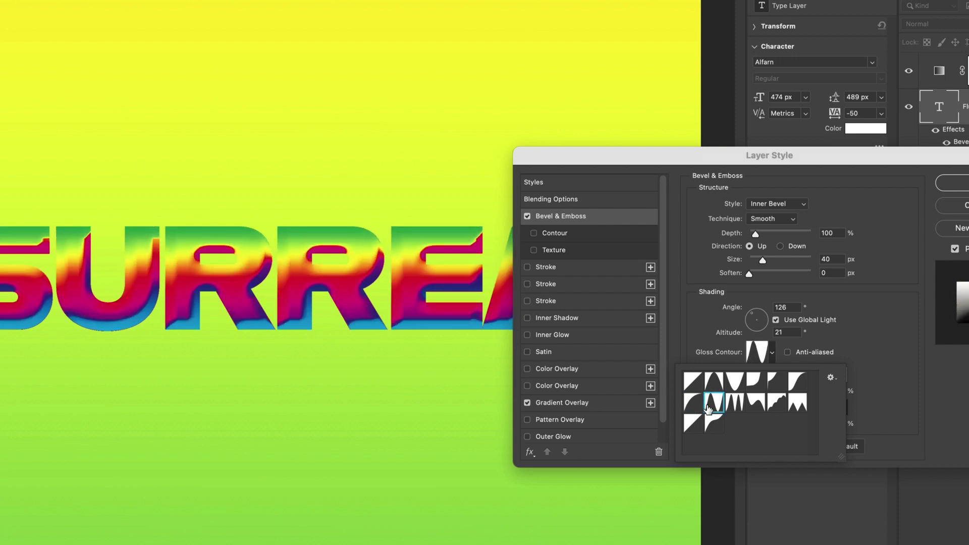
click(864, 318)
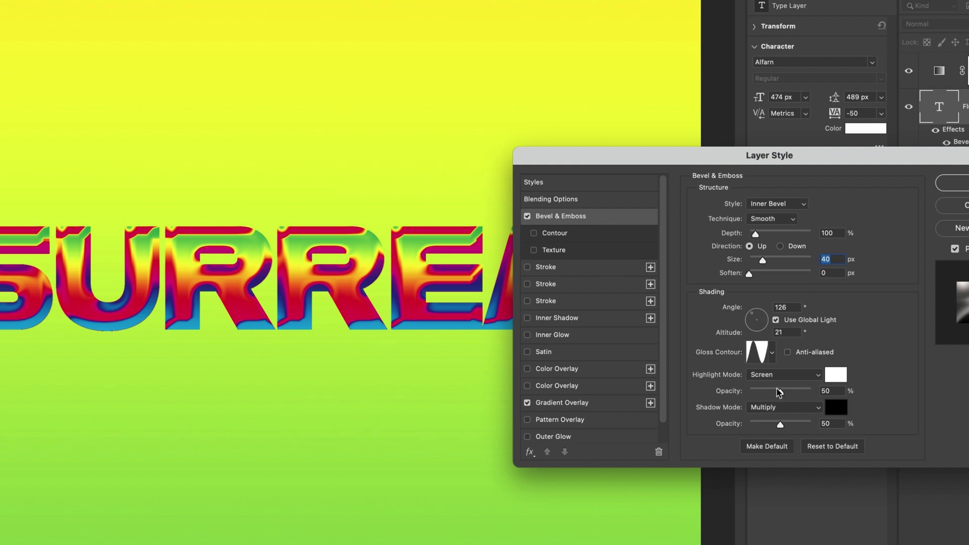
drag(756, 321, 753, 320)
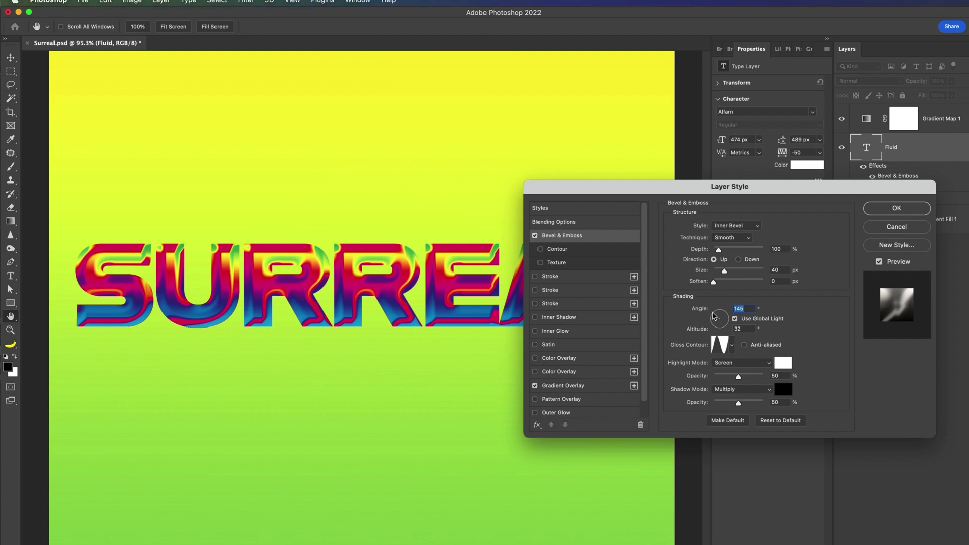
- Add a Satin effect (Multiply, 50% opacity, 50 px distance, 60 px size) with a rippled contour
click(550, 346)
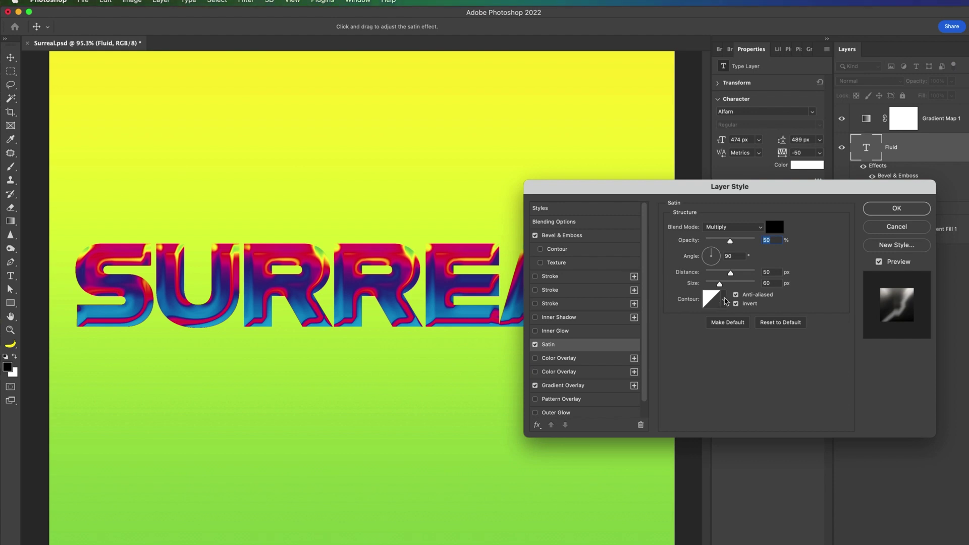
click(726, 302)
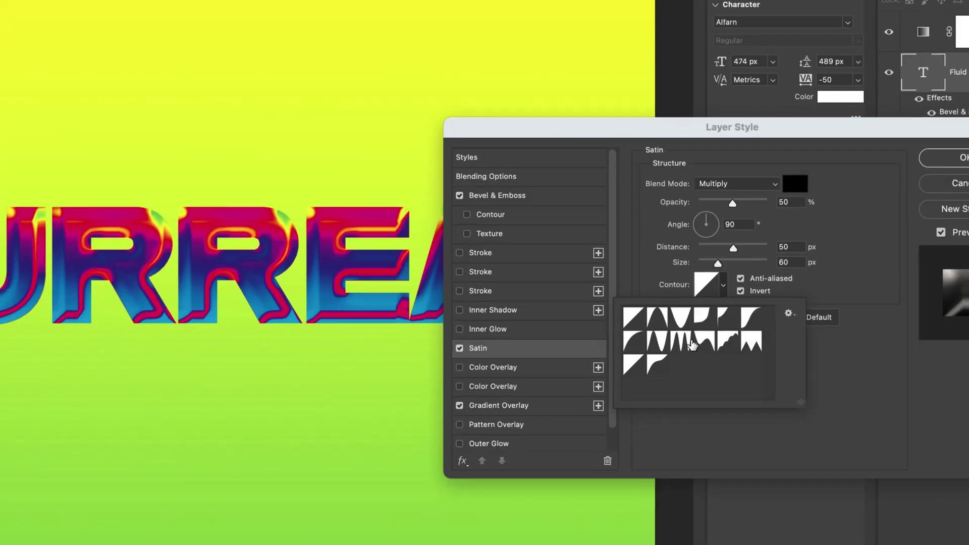
click(692, 345)
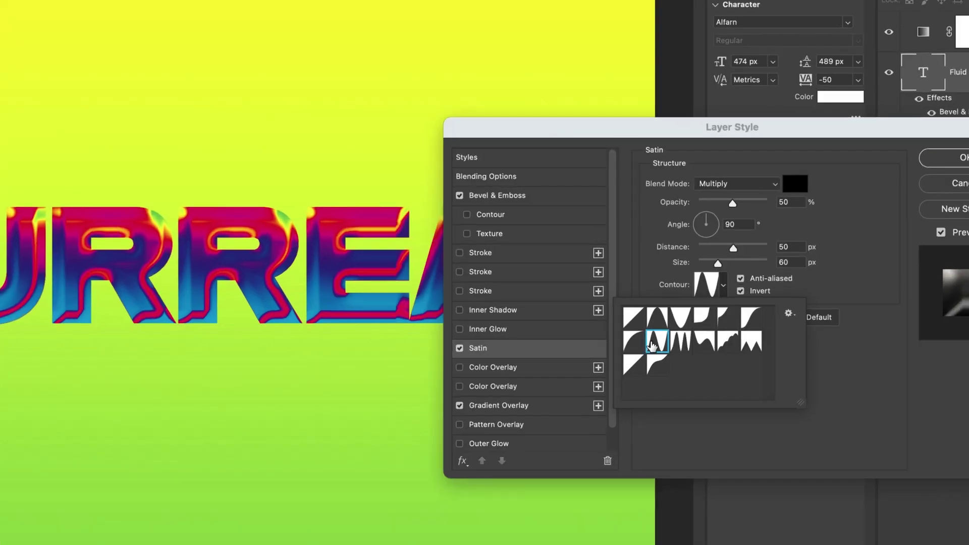
click(658, 341)
click(652, 323)
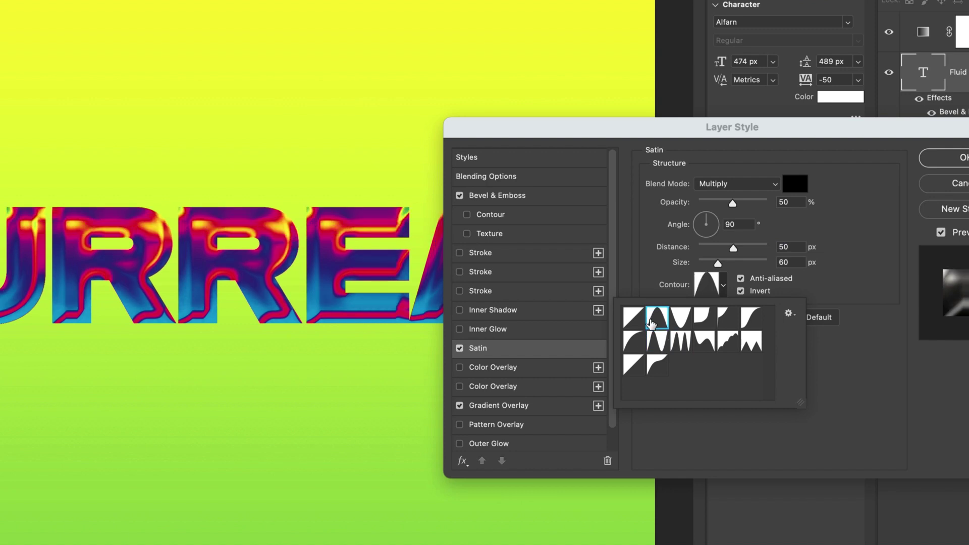
click(655, 341)
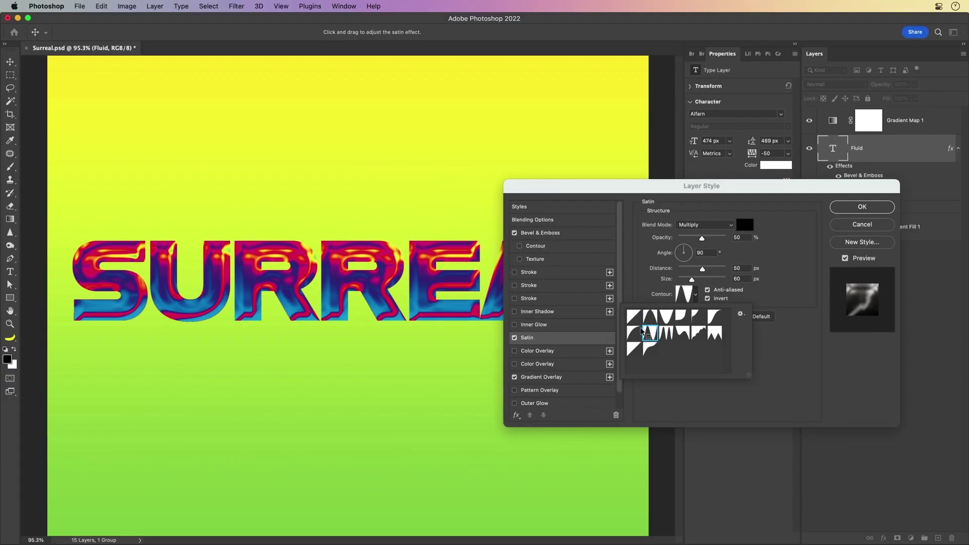
click(684, 319)
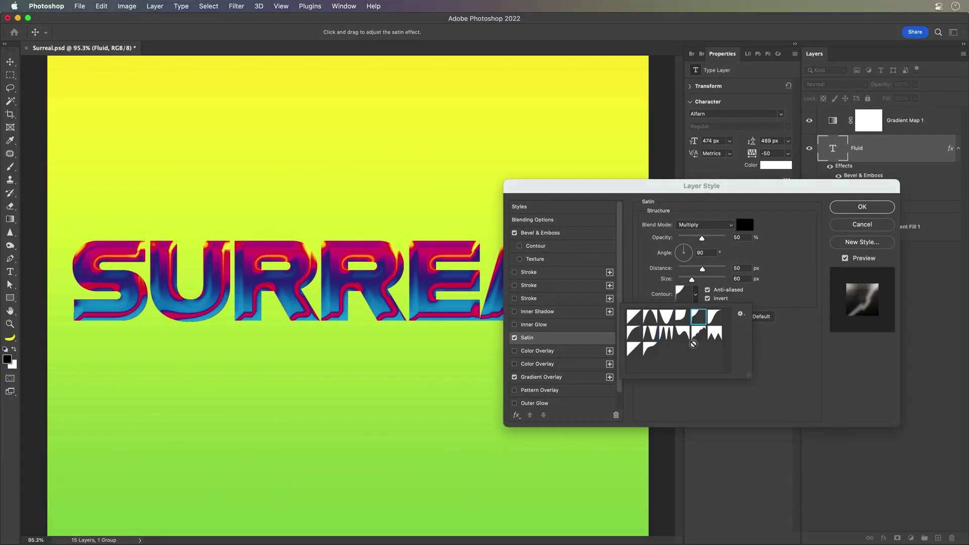
click(650, 334)
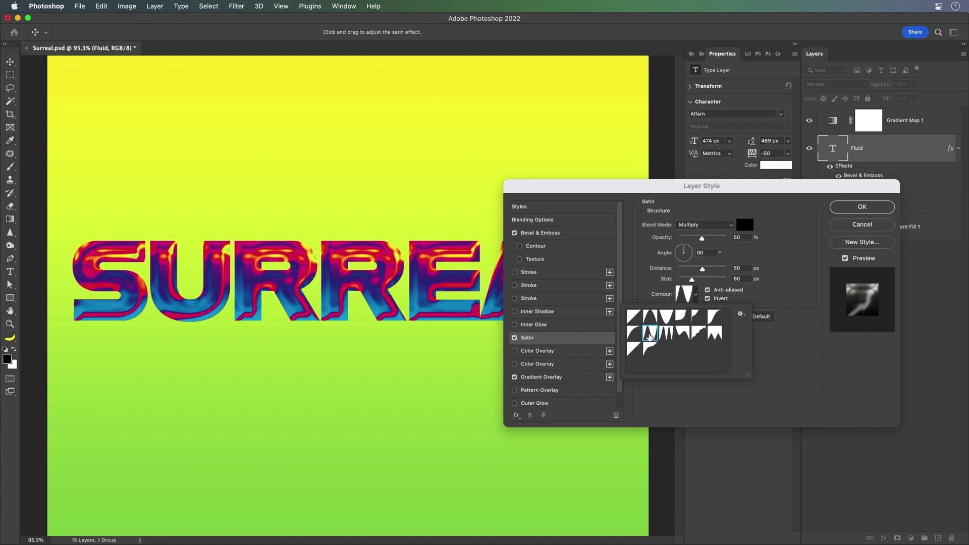
click(862, 207)
click(862, 207)
key(b)
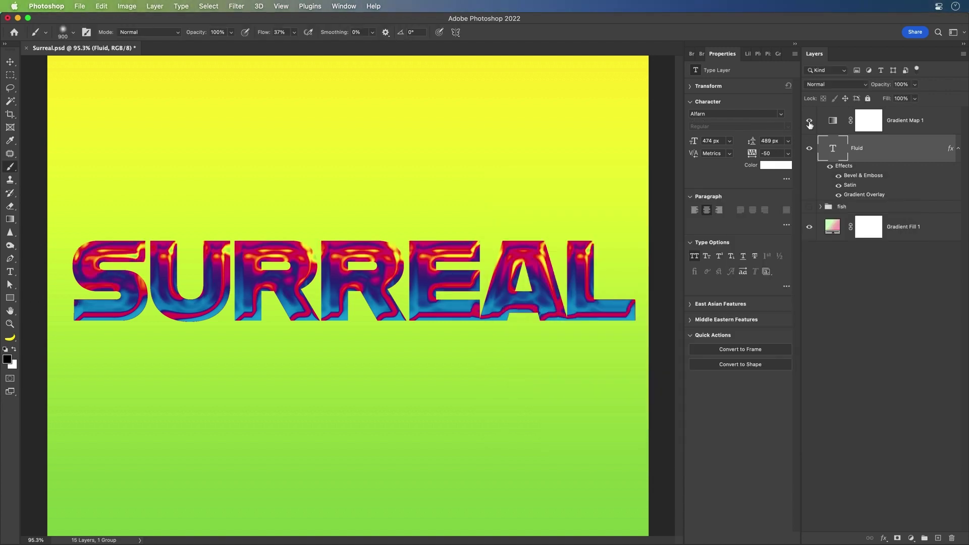
click(809, 122)
click(810, 122)
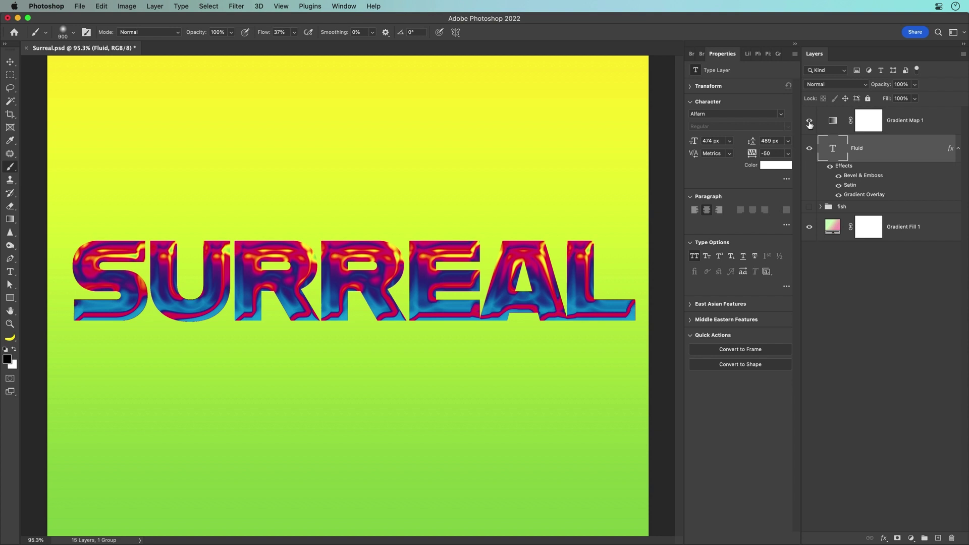
click(833, 123)
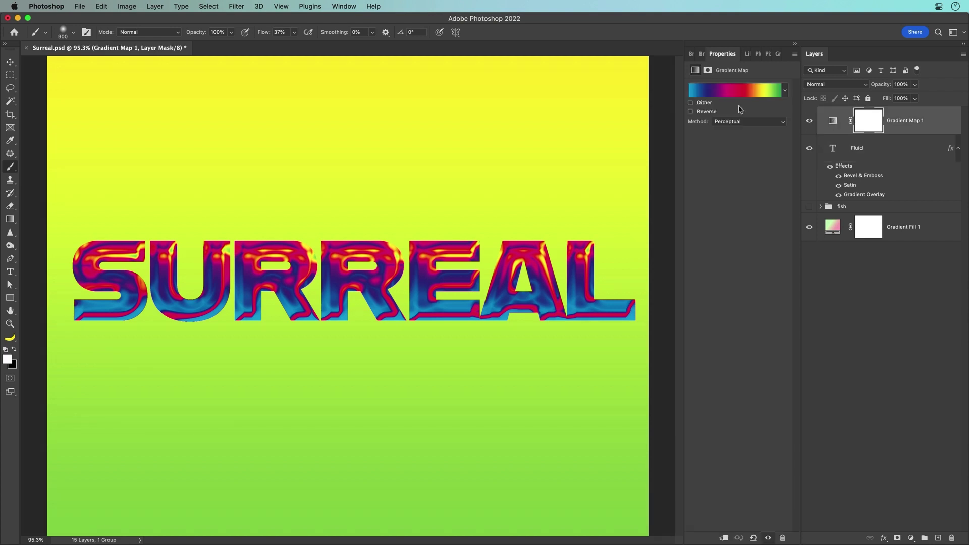
click(691, 112)
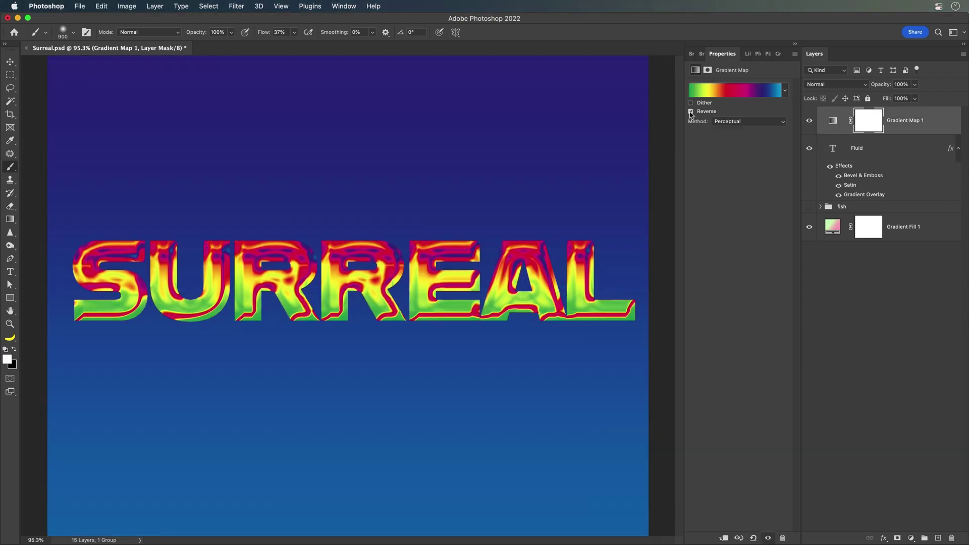
click(691, 111)
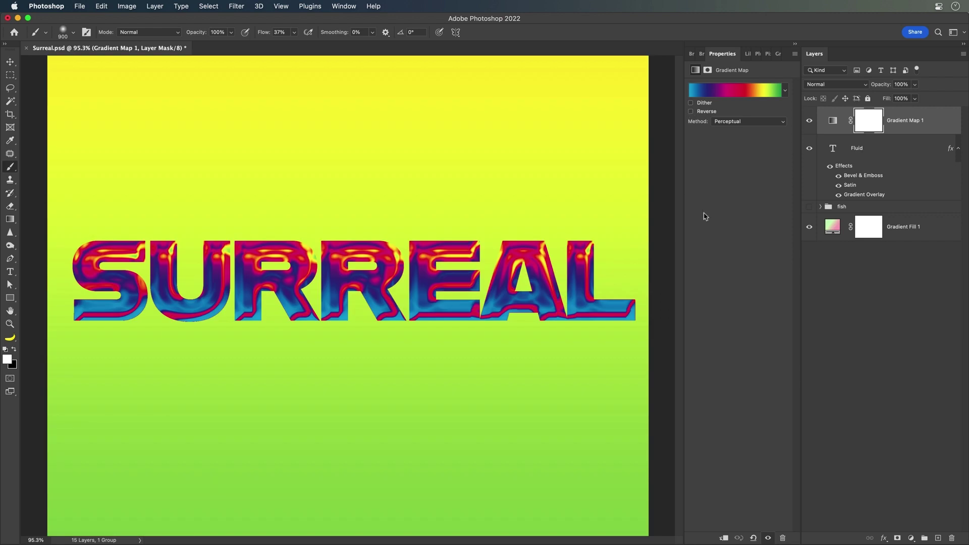
click(857, 208)
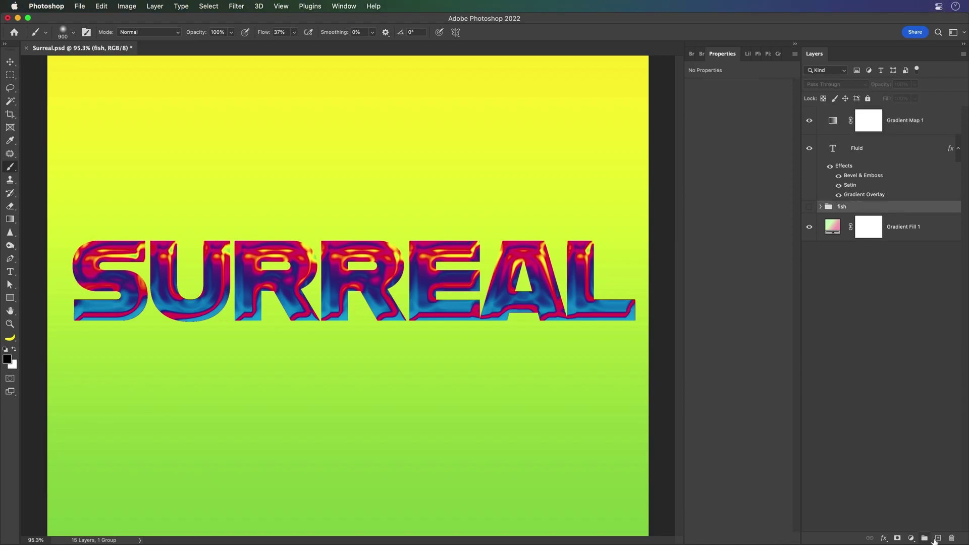
- Create a new layer above the fish group and paint a soft red-purple blob across SURREAL
key(super+alt+shift+n)
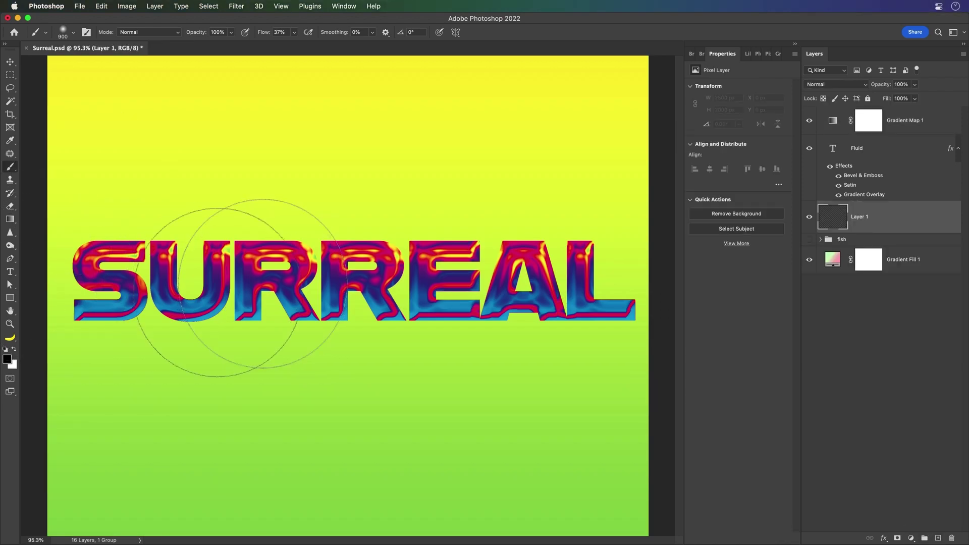
click(215, 297)
mouse_move(326, 258)
mouse_down()
mouse_move(432, 323)
mouse_move(228, 303)
mouse_move(357, 325)
mouse_up()
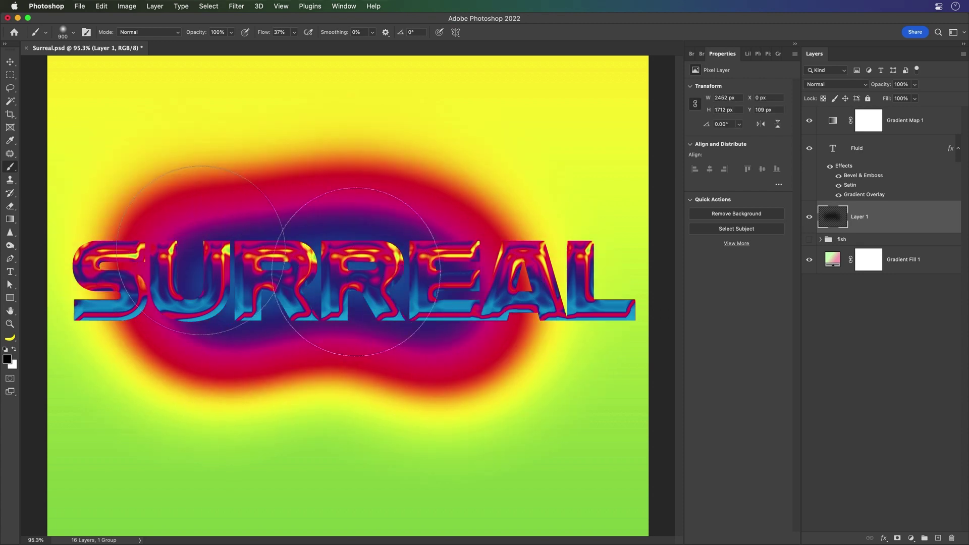
drag(524, 393, 540, 404)
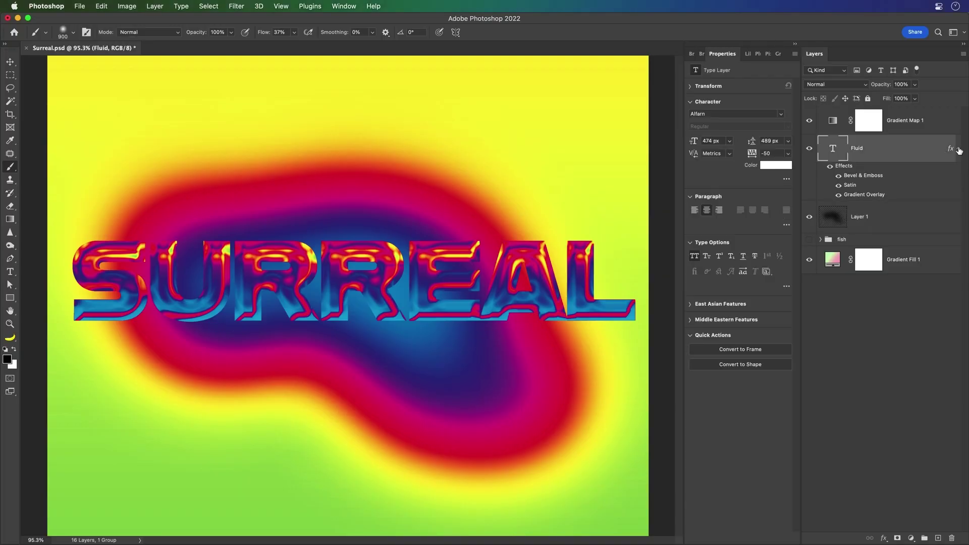
- Convert the Fluid text layer into a smart object
click(957, 148)
right_click(891, 148)
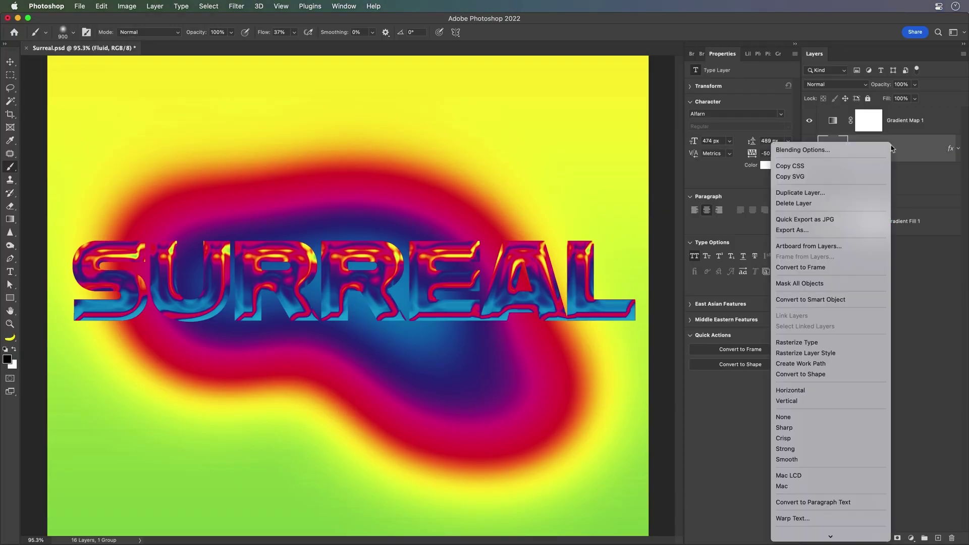
click(850, 300)
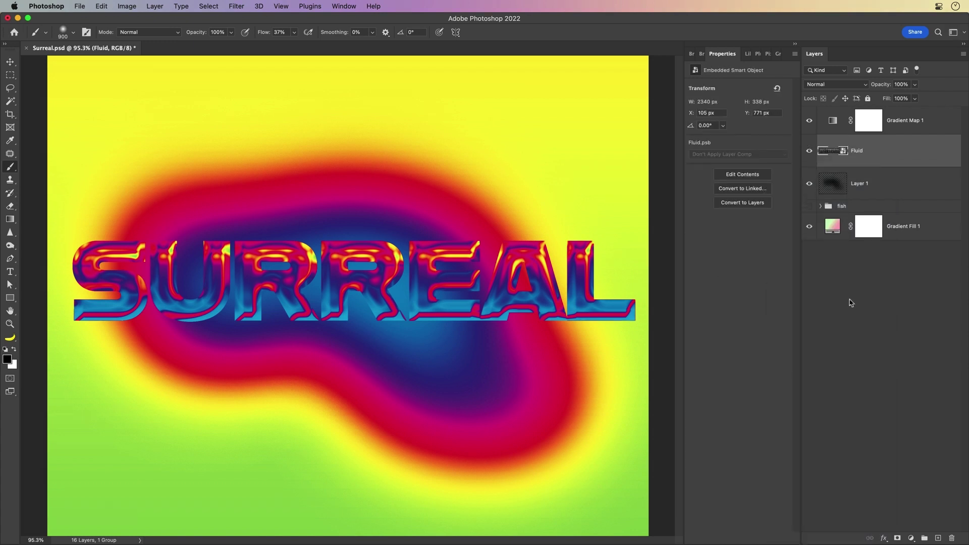
- Apply a Pinch distortion with Amount 91% to the Fluid smart object
click(237, 6)
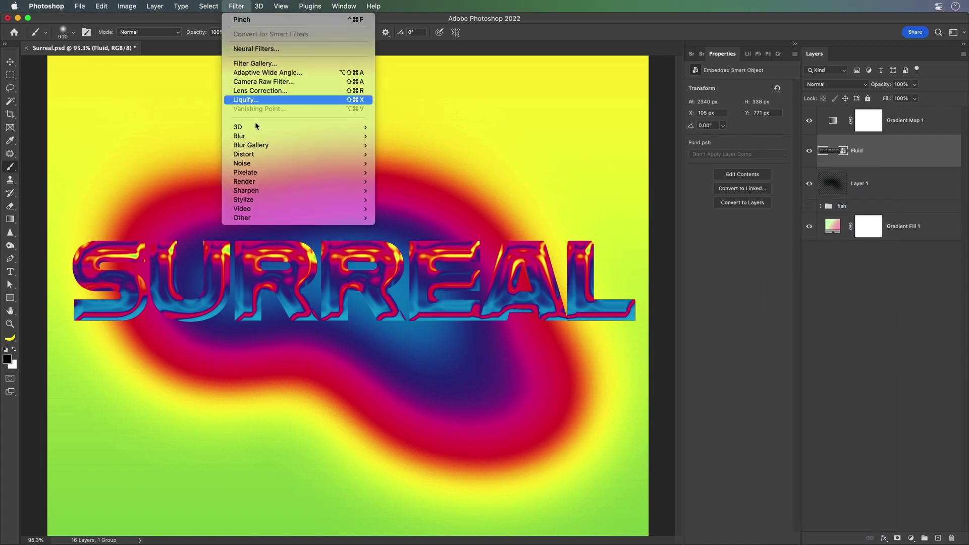
mouse_move(257, 154)
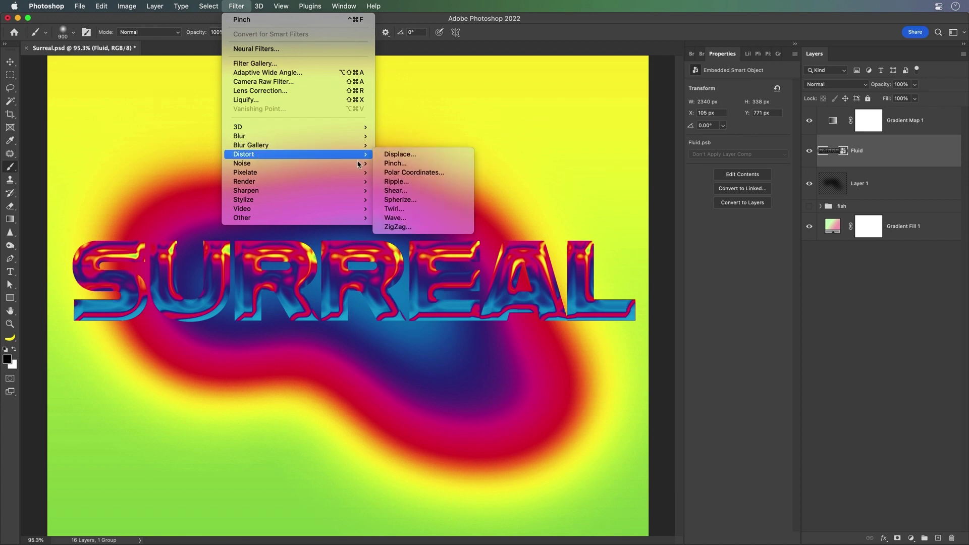
click(398, 163)
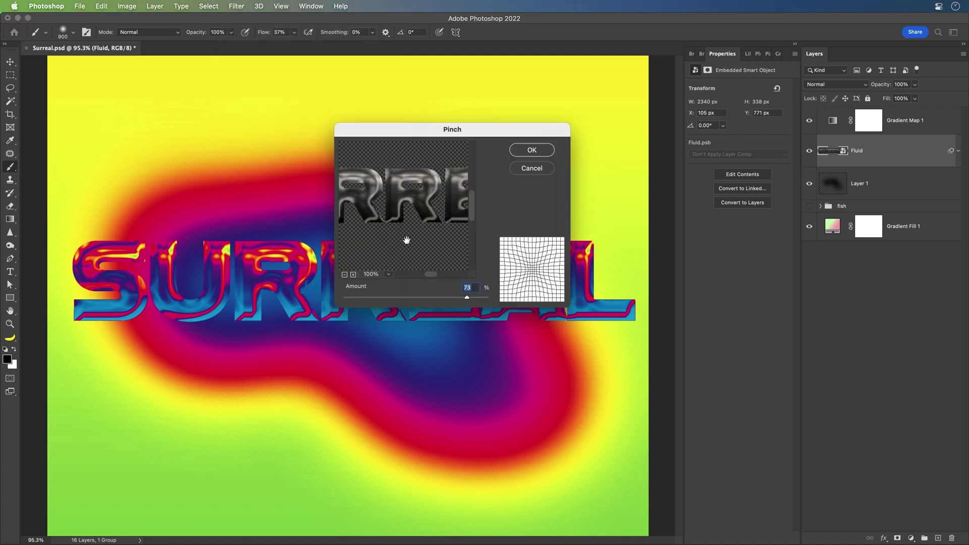
click(345, 275)
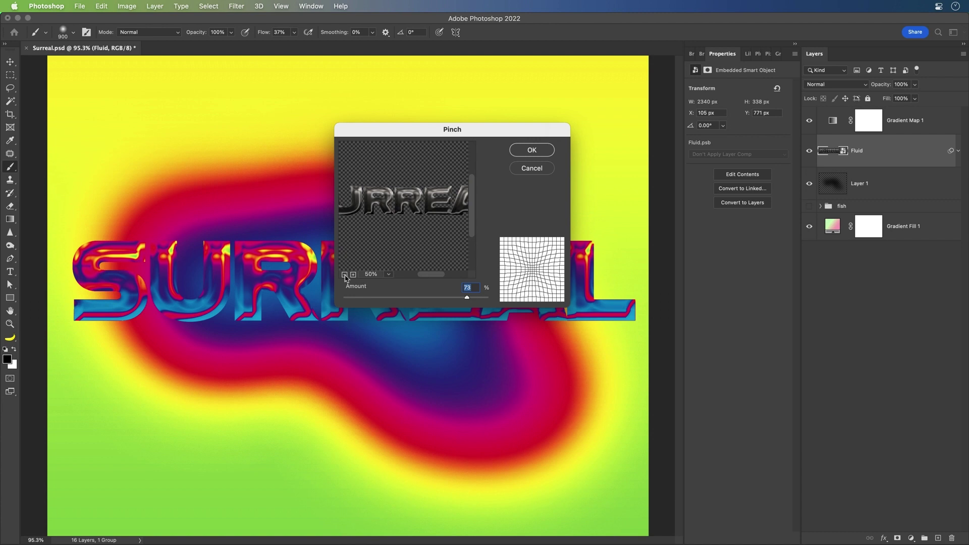
click(345, 275)
click(345, 275)
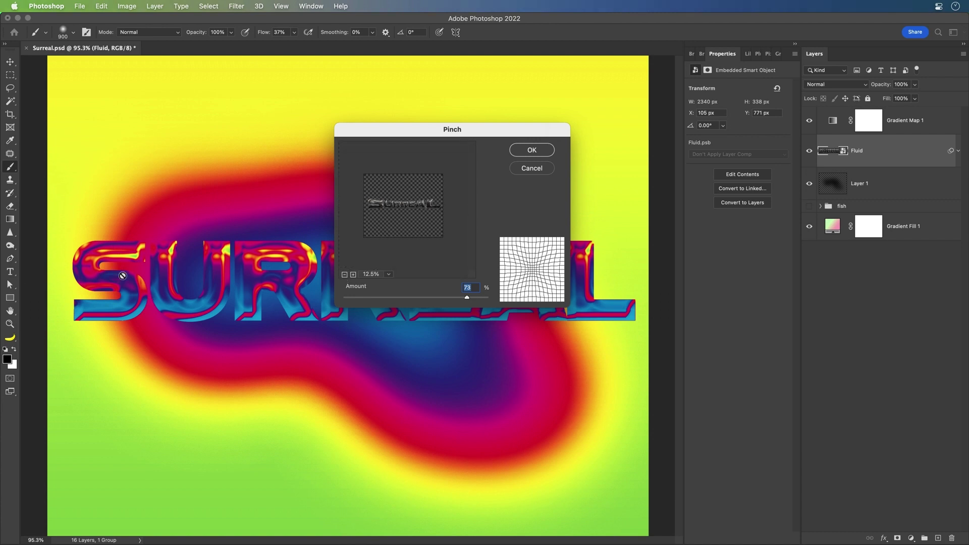
drag(467, 297, 477, 299)
click(532, 150)
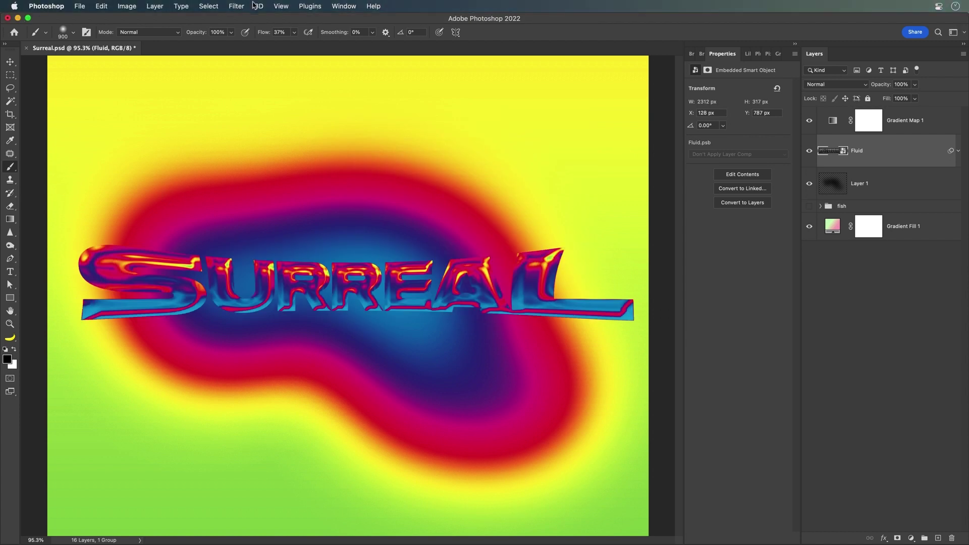
- Start an Iris Blur on the Fluid smart object with the blur set to 29 px
click(237, 7)
mouse_move(248, 157)
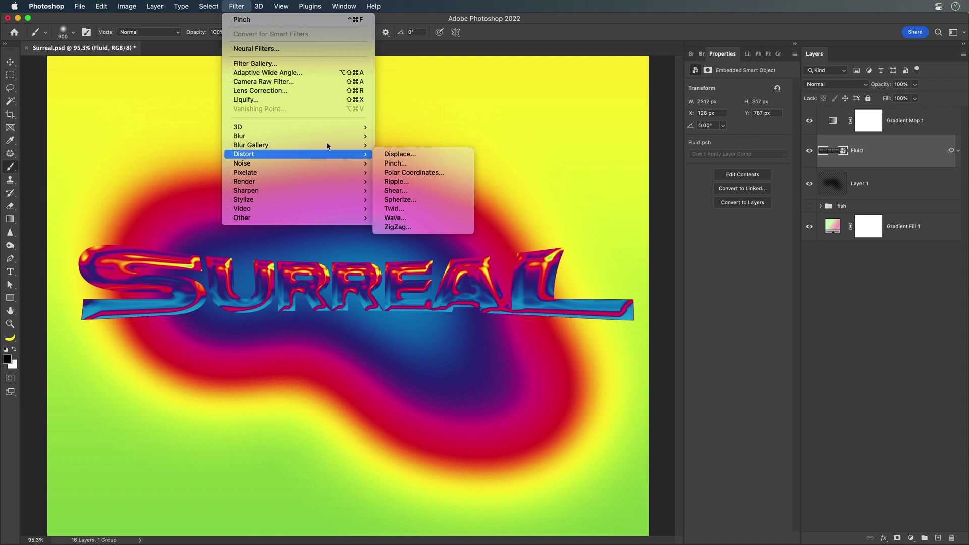
mouse_move(327, 147)
click(411, 153)
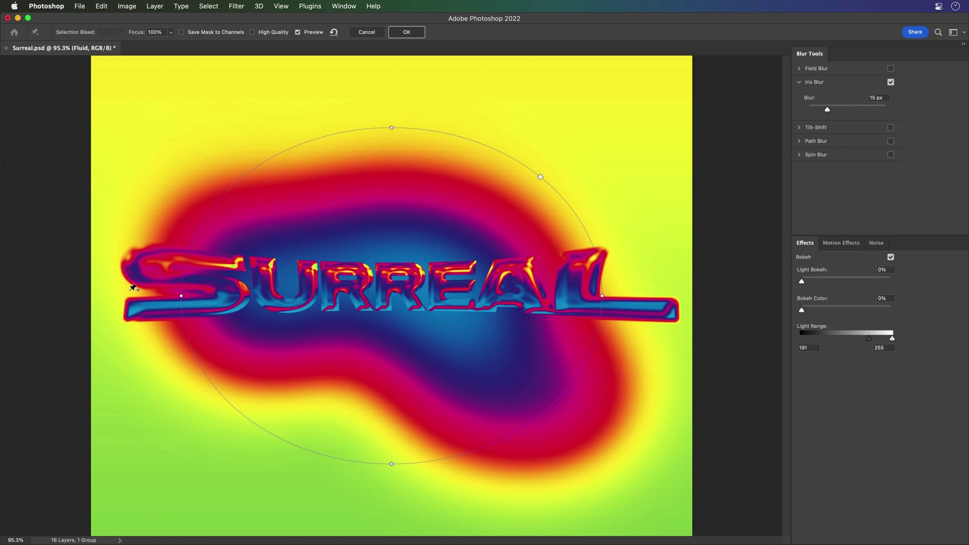
mouse_move(317, 332)
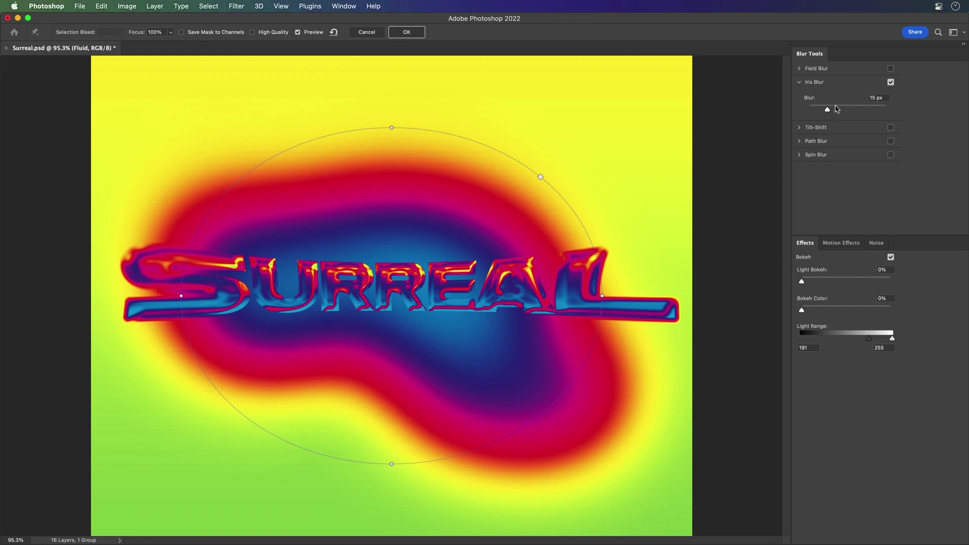
mouse_move(848, 110)
mouse_down()
mouse_move(863, 109)
mouse_move(835, 109)
mouse_up()
- Enlarge and widen the blur ellipse, pull the sharp-focus area inward, and apply
mouse_move(392, 126)
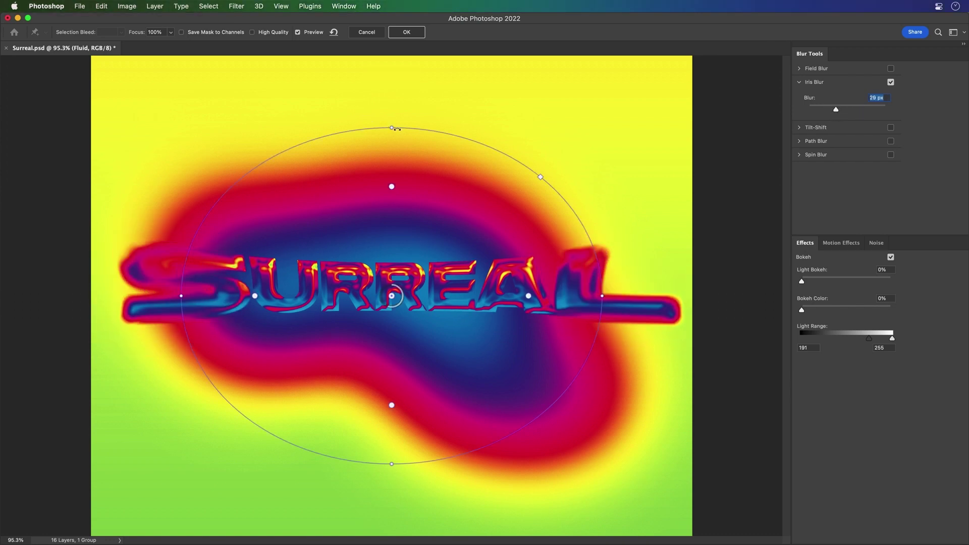
drag(392, 127, 390, 99)
drag(555, 169, 582, 156)
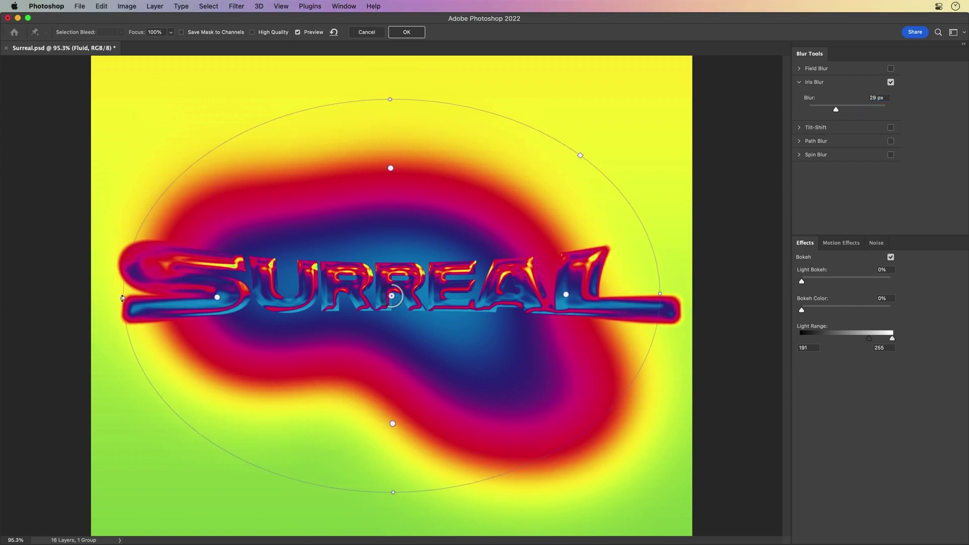
drag(391, 168, 391, 214)
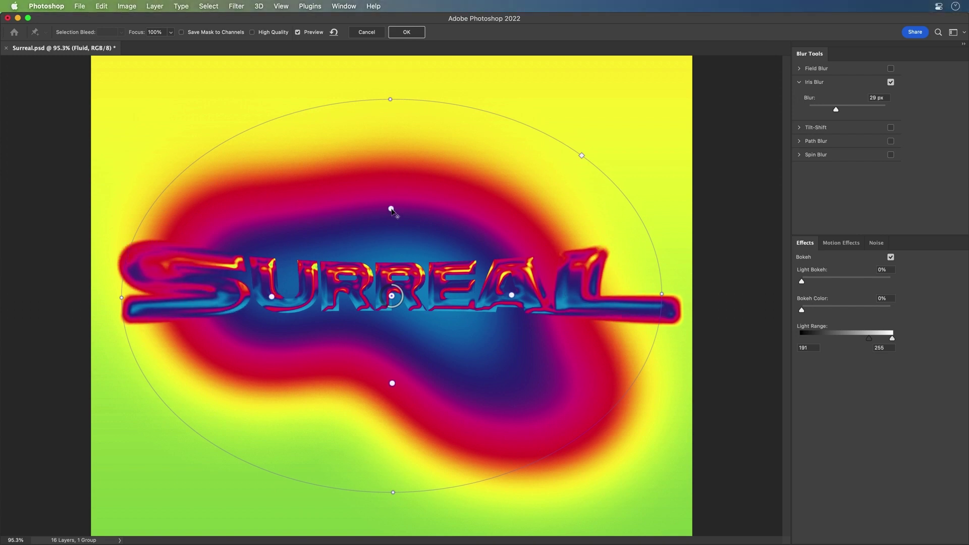
key(Return)
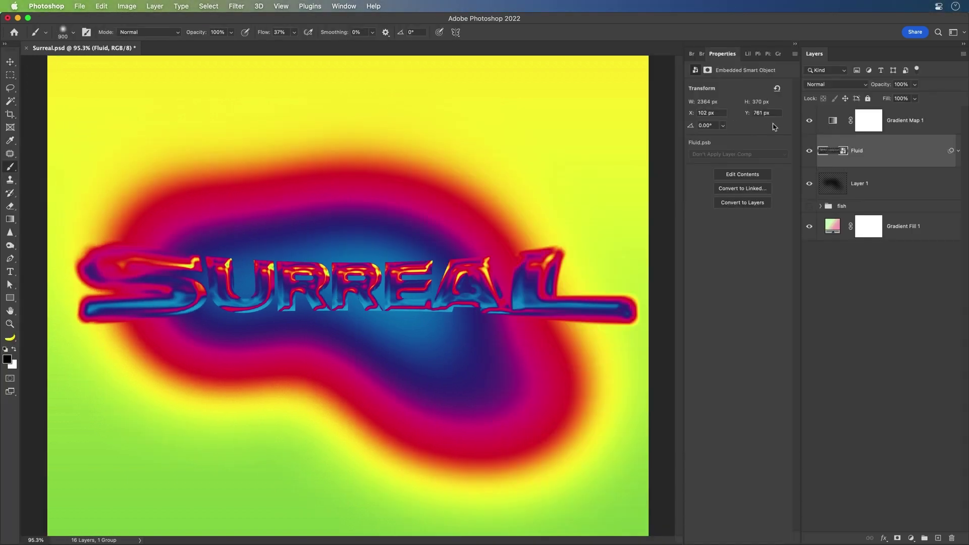
- Toggle Gradient Map 1 off and on to compare, then make the fish group visible
click(808, 120)
click(808, 121)
click(810, 206)
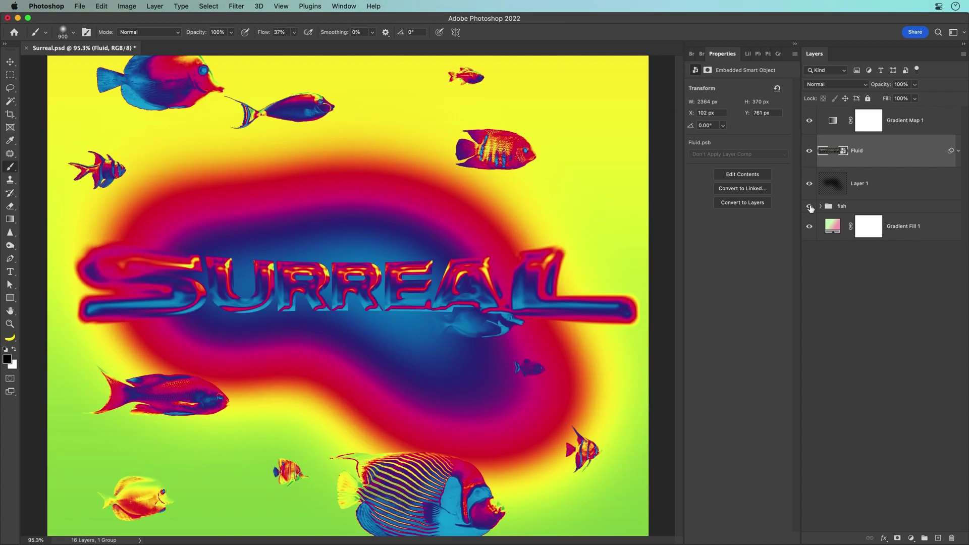